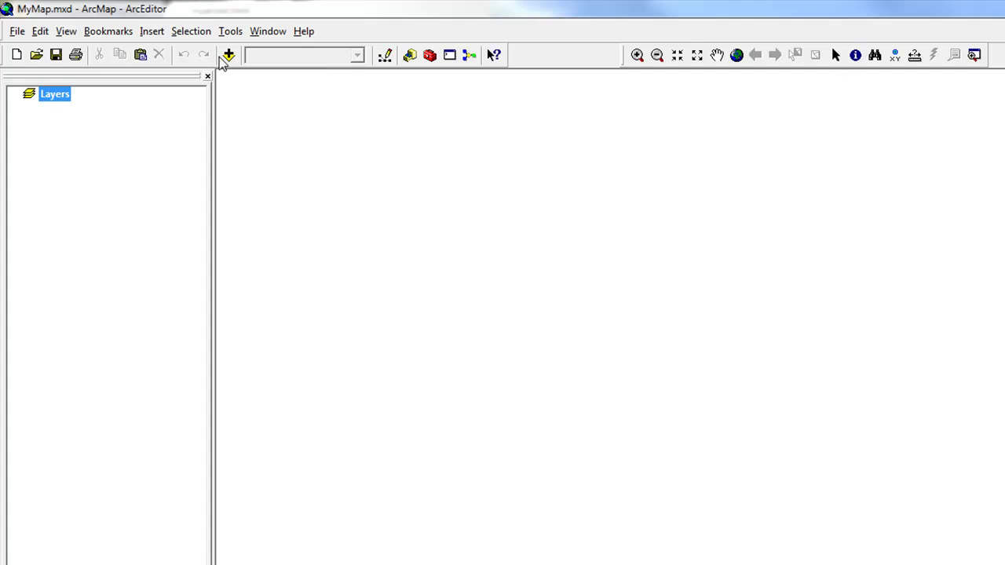
# - Browse the list of available toolbars and close it without choosing one
pyautogui.click(67, 35)
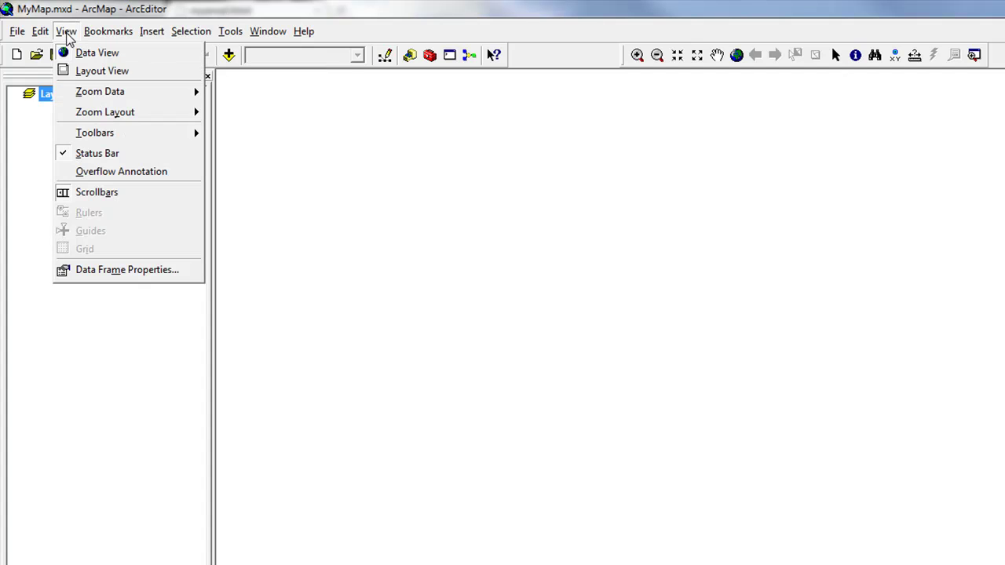
pyautogui.moveTo(107, 140)
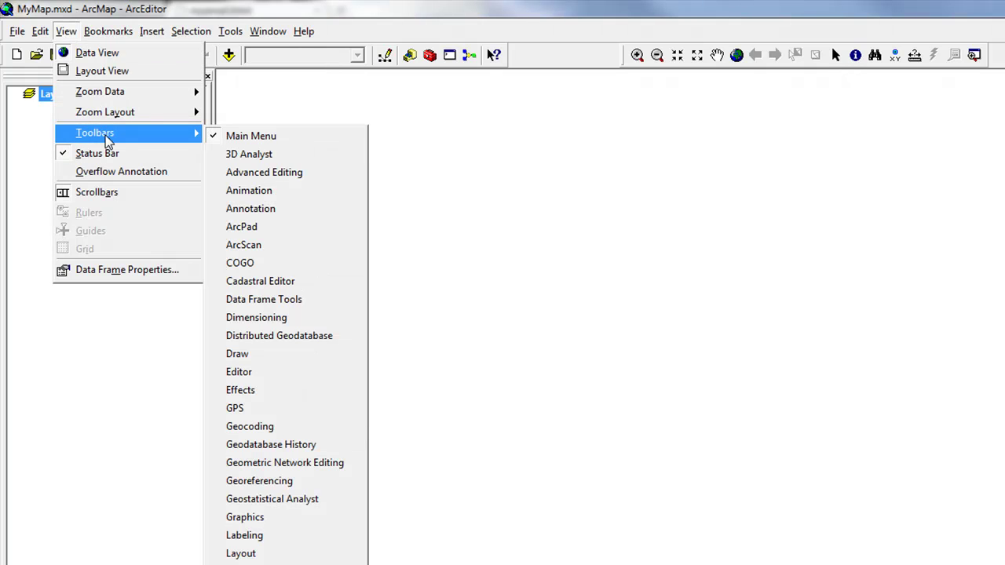
pyautogui.click(540, 135)
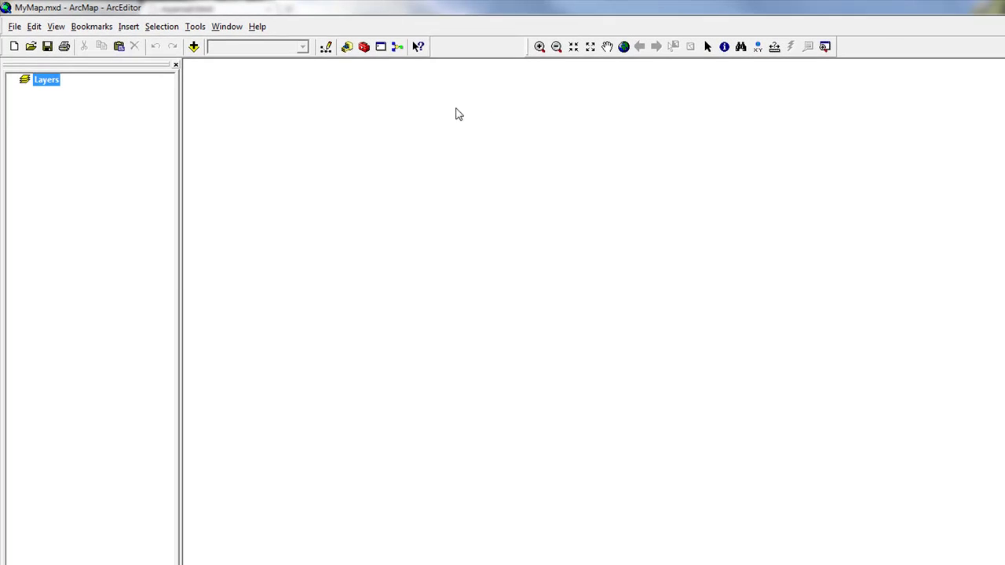
# - Create a new toolbar named 'MyToolbar' from Customize, saving it in MyMap.mxd
pyautogui.click(186, 26)
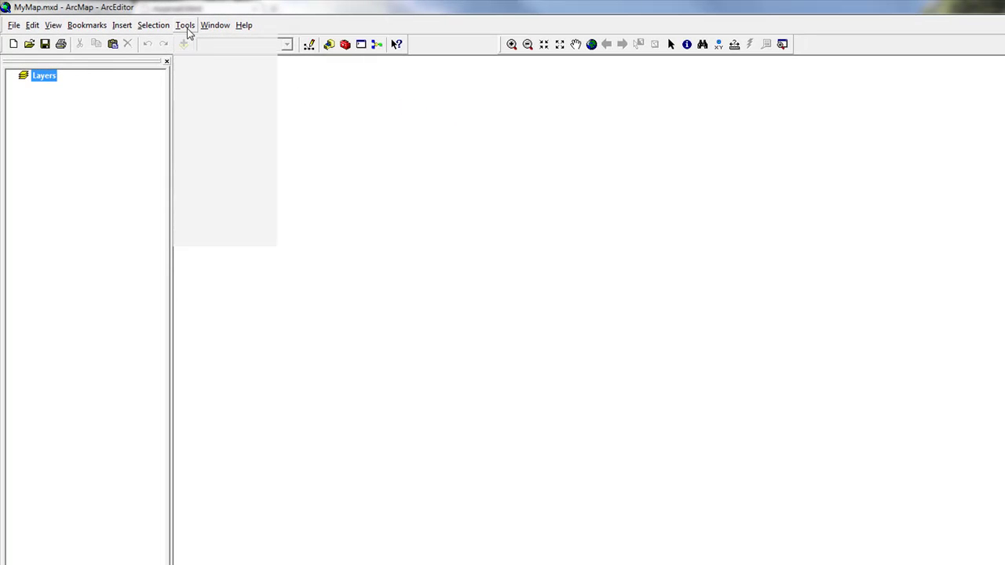
pyautogui.click(206, 194)
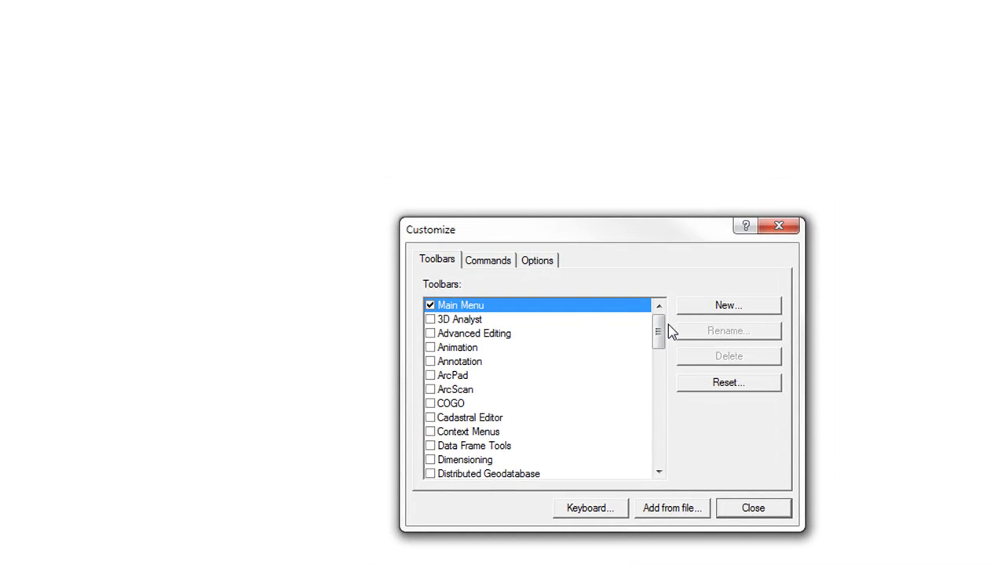
pyautogui.click(714, 309)
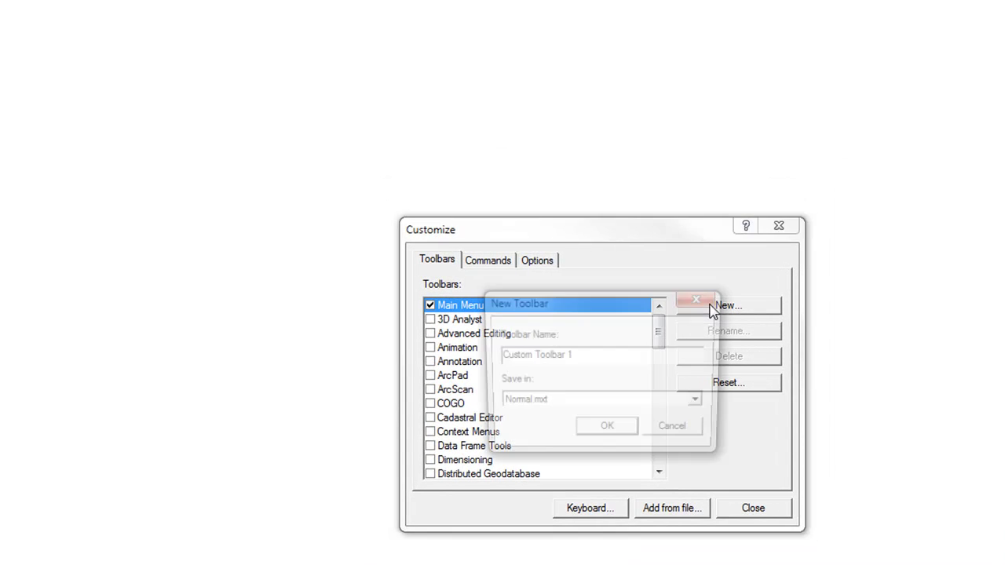
pyautogui.moveTo(598, 352); pyautogui.dragTo(325, 358)
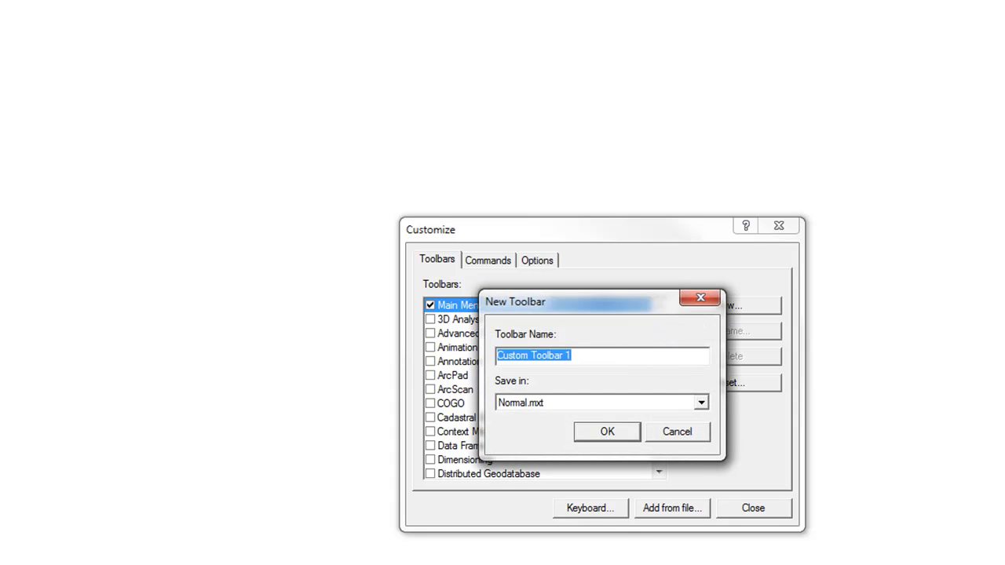
pyautogui.write('MyToolbar')
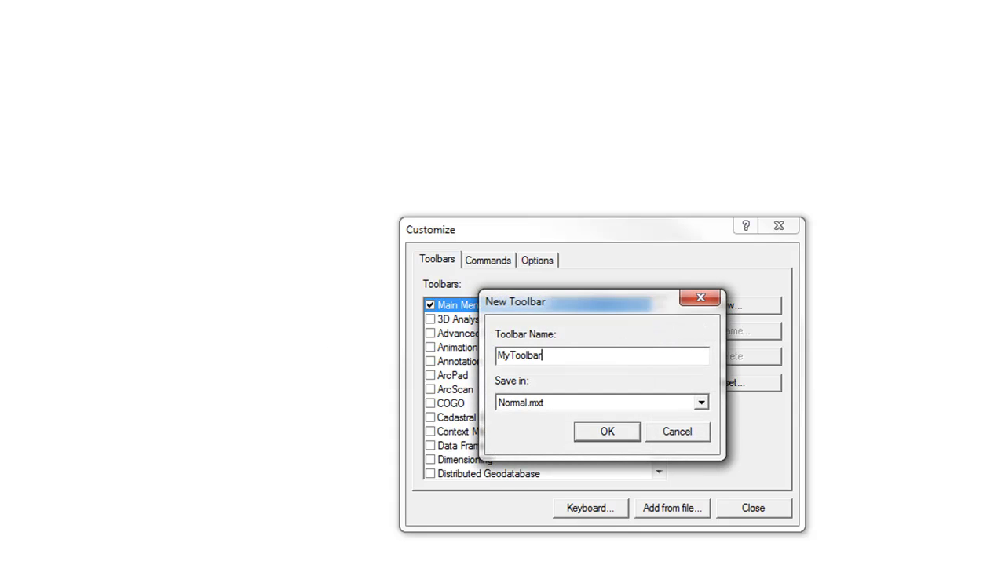
pyautogui.click(701, 403)
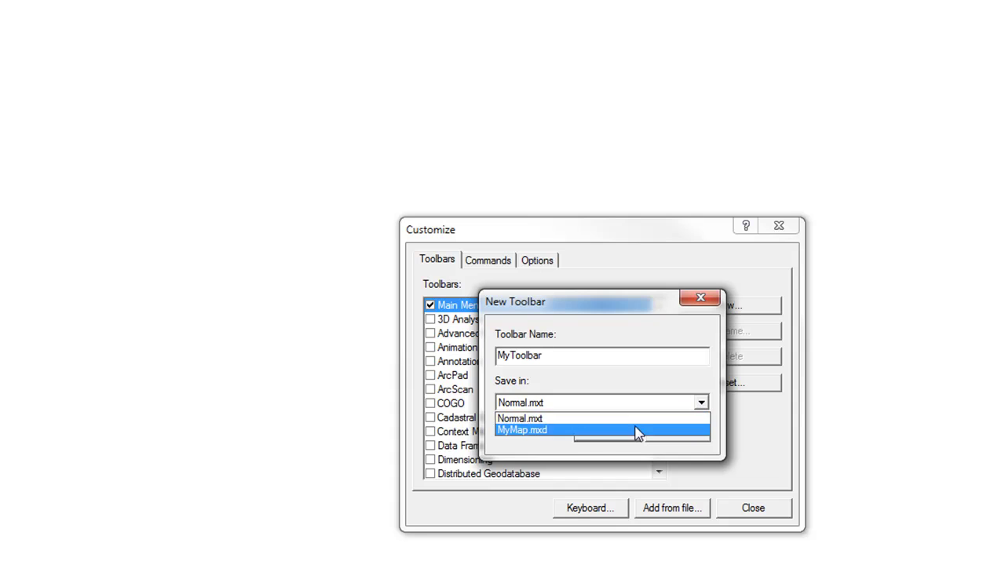
pyautogui.click(567, 430)
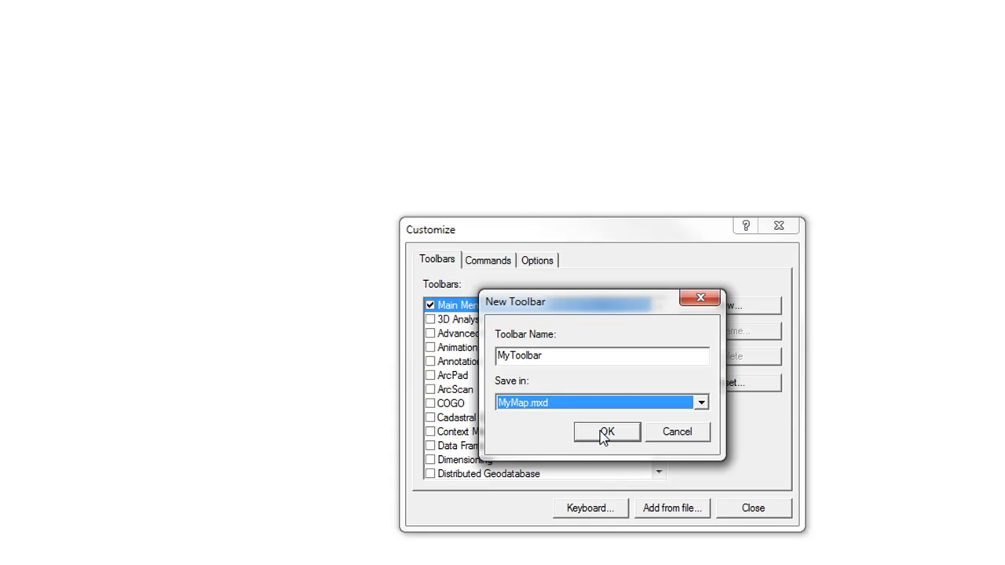
pyautogui.click(702, 402)
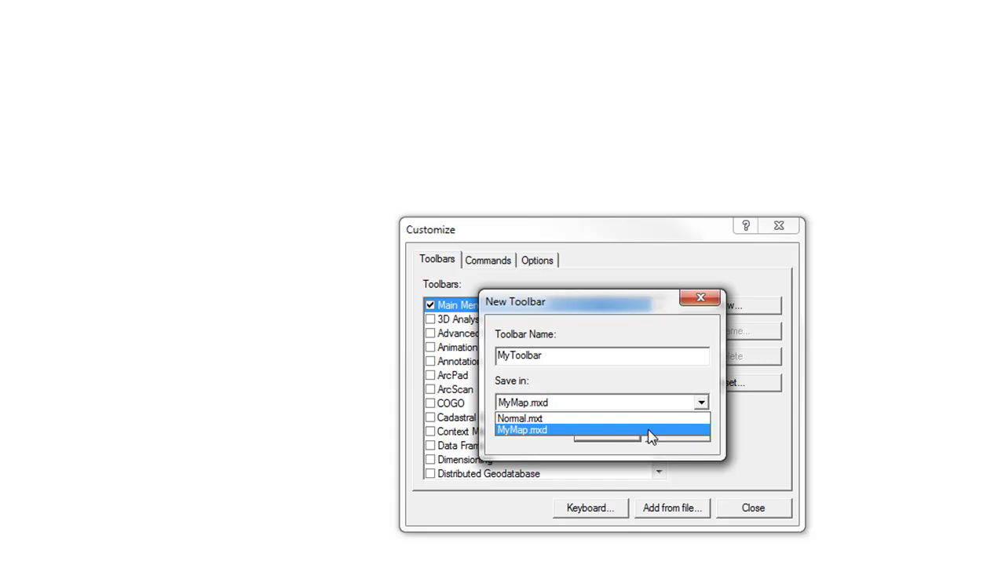
pyautogui.click(650, 437)
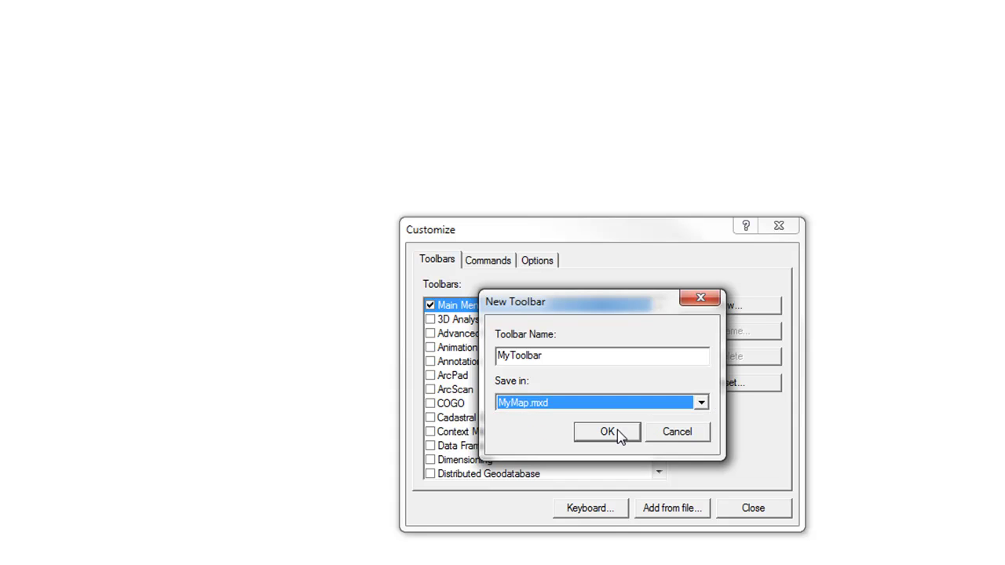
pyautogui.click(617, 436)
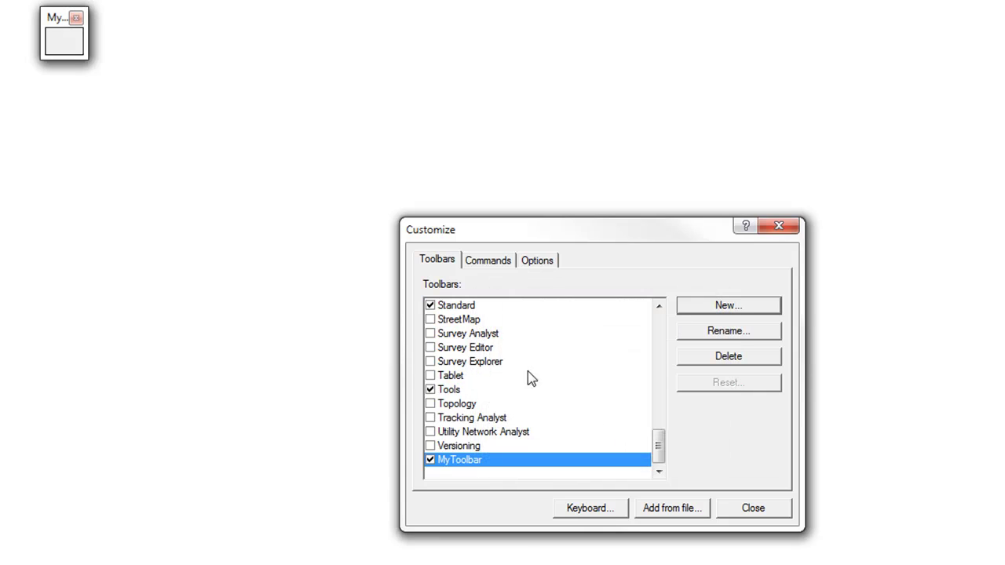
# - Add the Add Data command from the File category to MyToolbar
pyautogui.click(487, 261)
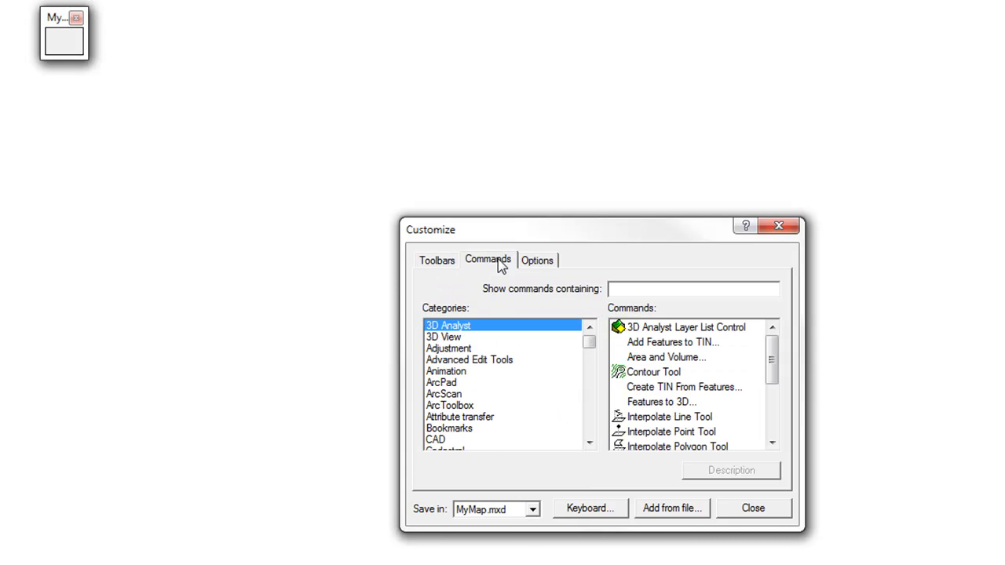
pyautogui.moveTo(593, 351); pyautogui.dragTo(589, 371)
pyautogui.click(542, 360)
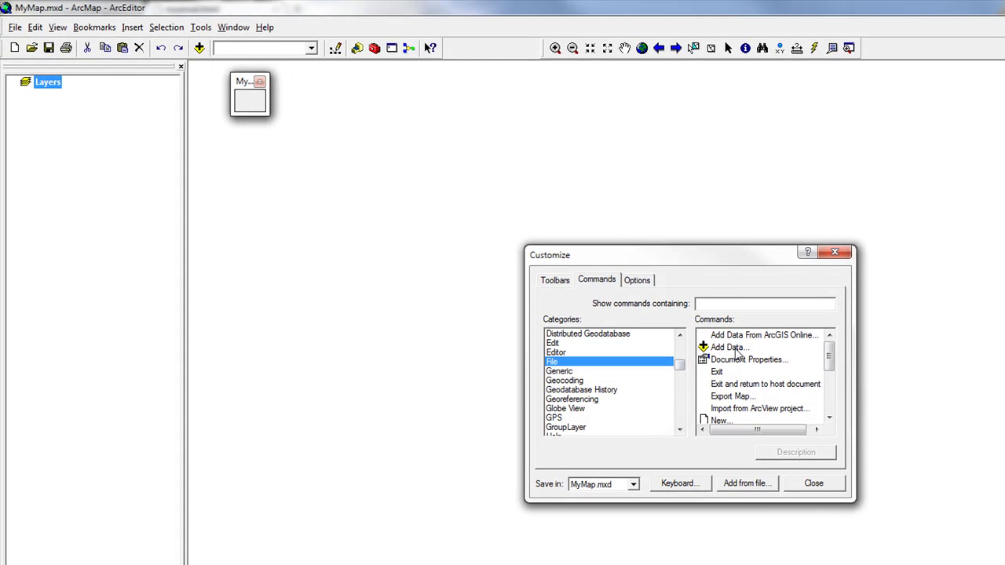
pyautogui.moveTo(738, 355); pyautogui.dragTo(259, 101)
# - Add Zoom In and Zoom Out from Pan/Zoom, starting a group at Zoom In
pyautogui.scroll(-5, 651, 377)
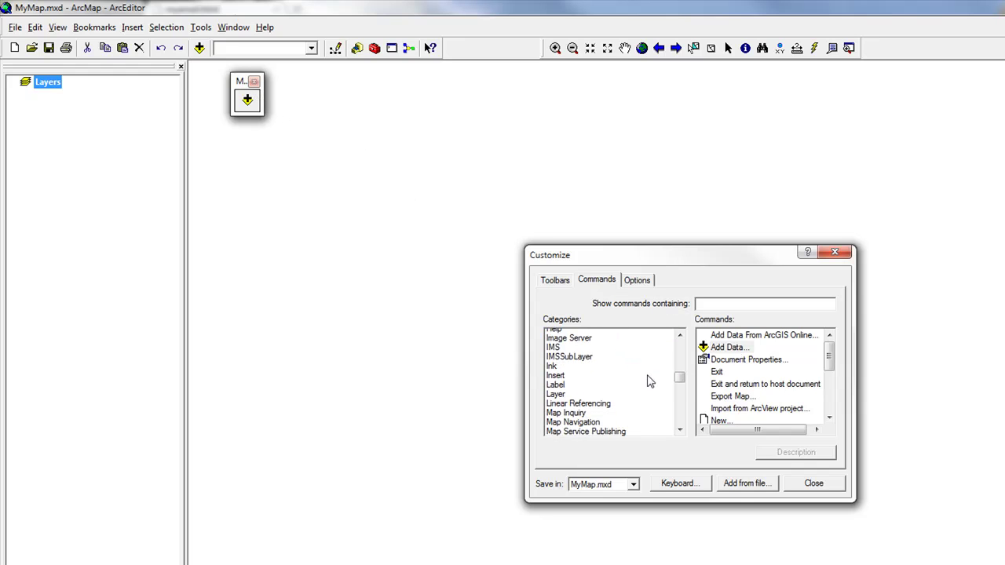
pyautogui.scroll(-3, 642, 399)
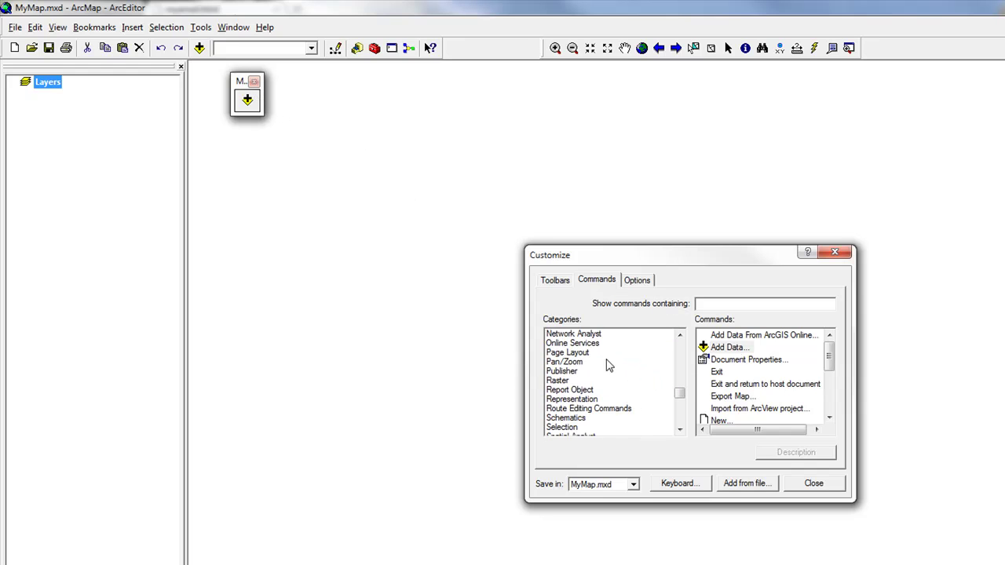
pyautogui.click(636, 364)
pyautogui.moveTo(829, 363); pyautogui.dragTo(830, 410)
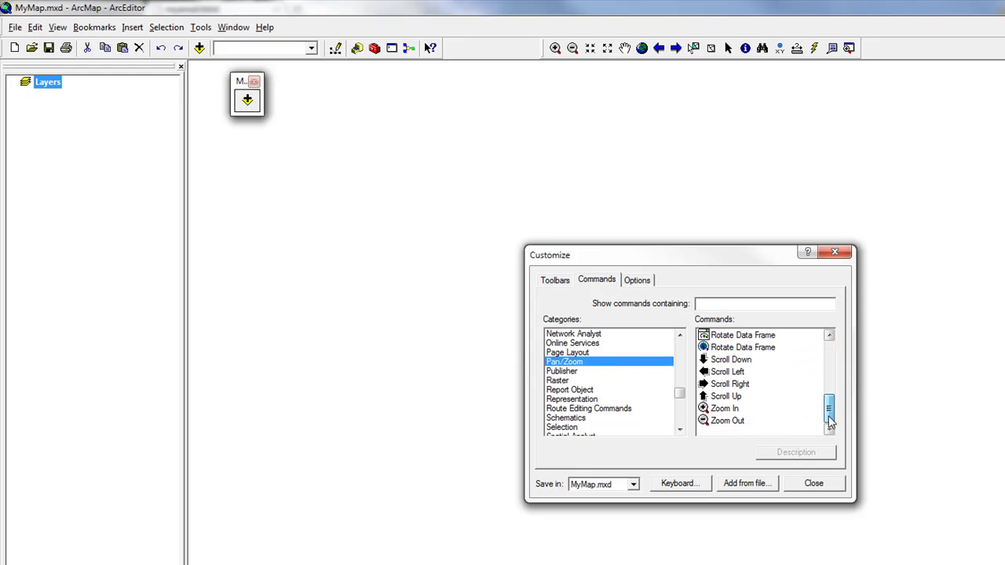
pyautogui.moveTo(724, 408)
pyautogui.mouseDown()
pyautogui.moveTo(686, 395)
pyautogui.moveTo(189, 84)
pyautogui.moveTo(254, 106)
pyautogui.mouseUp()
pyautogui.moveTo(729, 421)
pyautogui.mouseDown()
pyautogui.moveTo(258, 76)
pyautogui.moveTo(267, 104)
pyautogui.mouseUp()
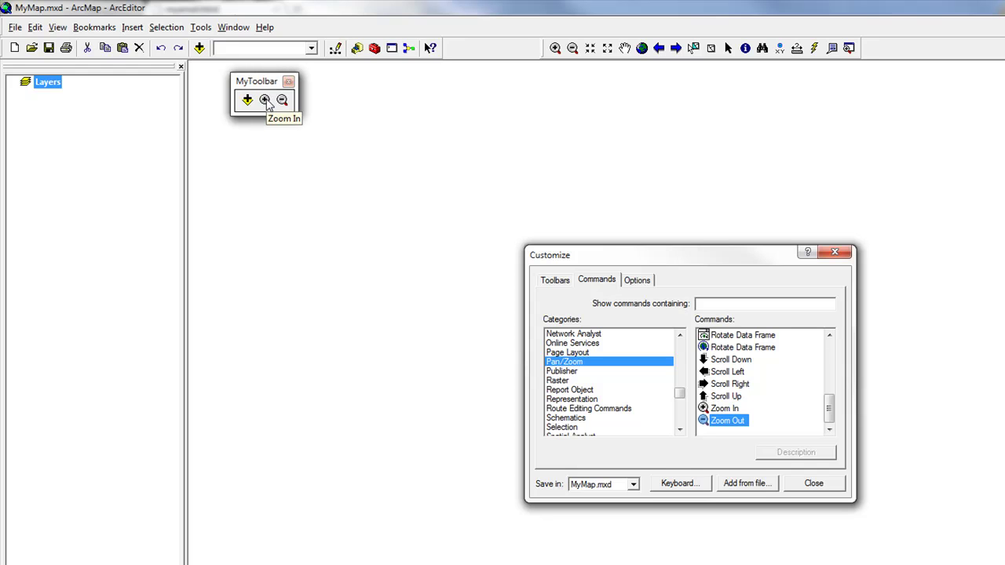
pyautogui.rightClick(265, 102)
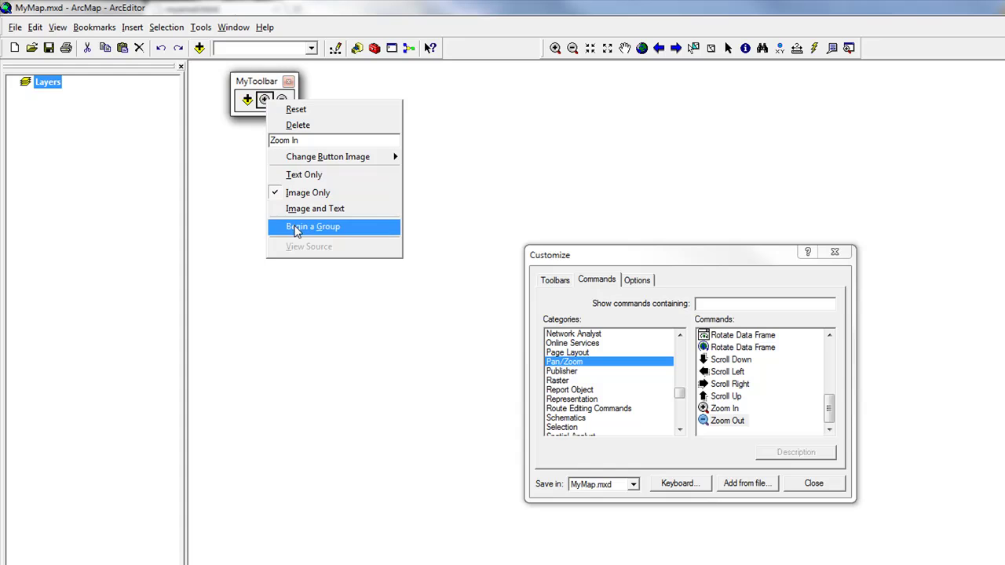
pyautogui.click(296, 227)
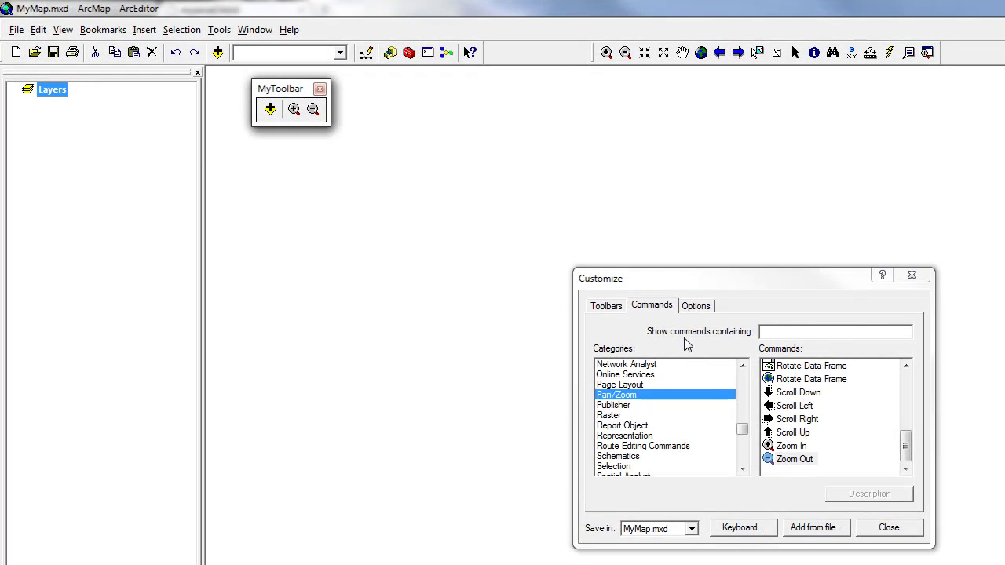
# - Create a new UIButtonControl in the [ UIControls ] command category
pyautogui.click(662, 306)
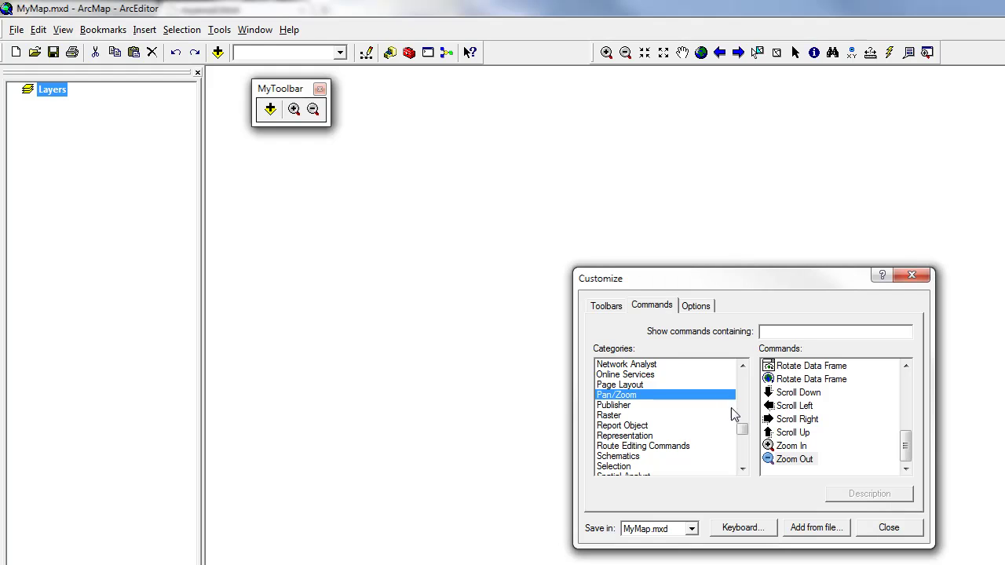
pyautogui.moveTo(742, 432); pyautogui.dragTo(743, 466)
pyautogui.click(675, 467)
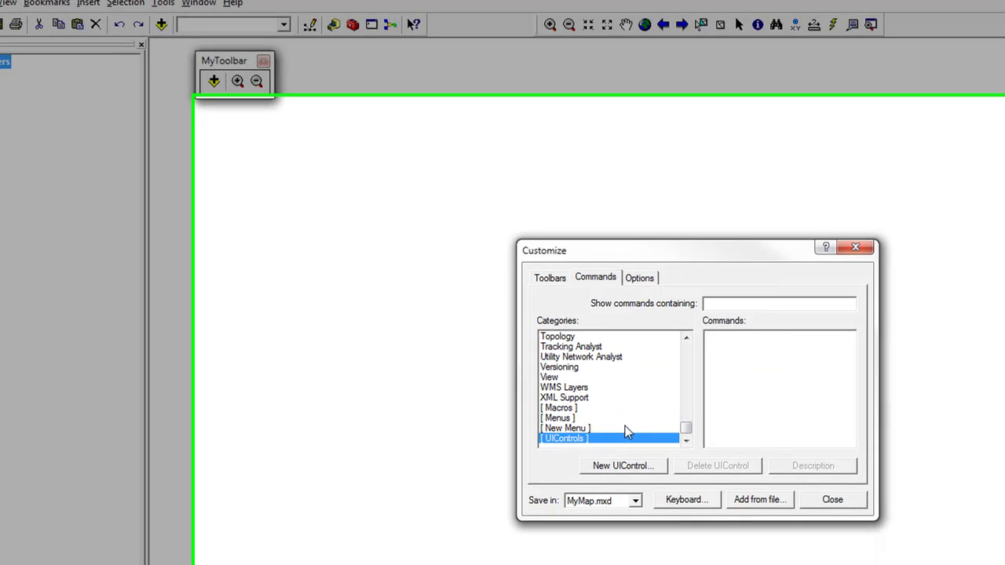
pyautogui.click(624, 466)
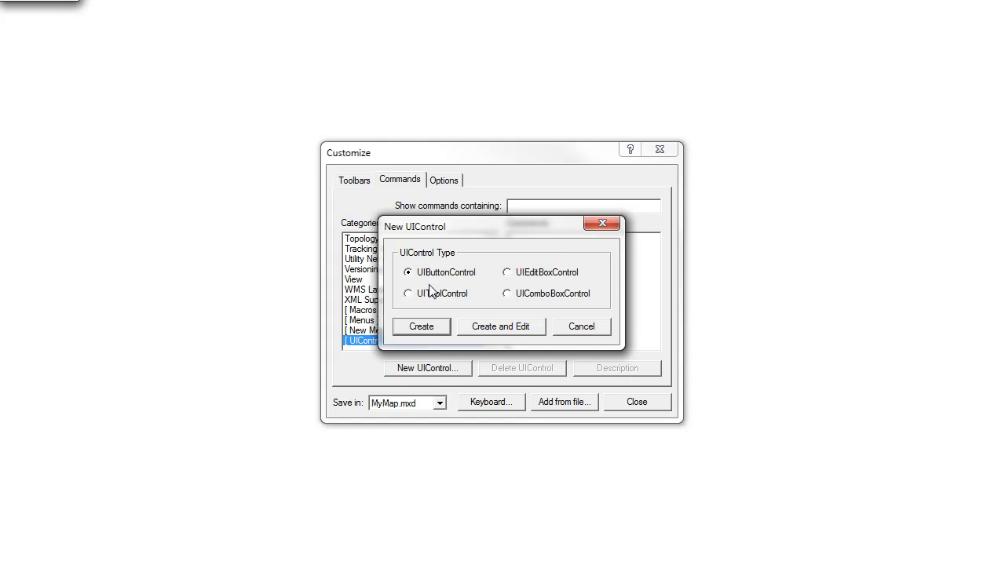
pyautogui.click(422, 326)
# - Rename the new button command to Project.Hello and add it to MyToolbar
pyautogui.click(572, 242)
pyautogui.moveTo(554, 242); pyautogui.dragTo(635, 242)
pyautogui.write('Hello')
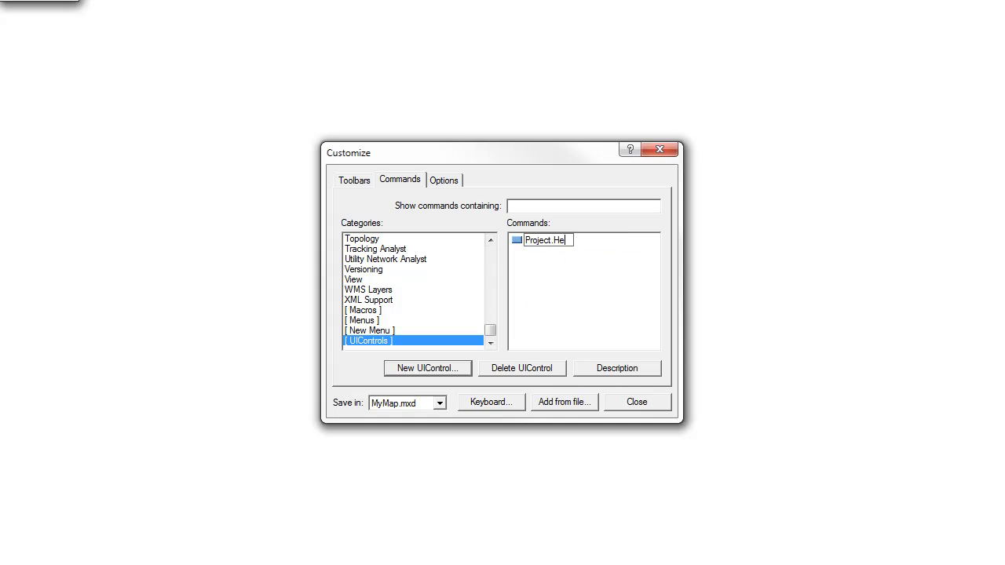
pyautogui.press('Return')
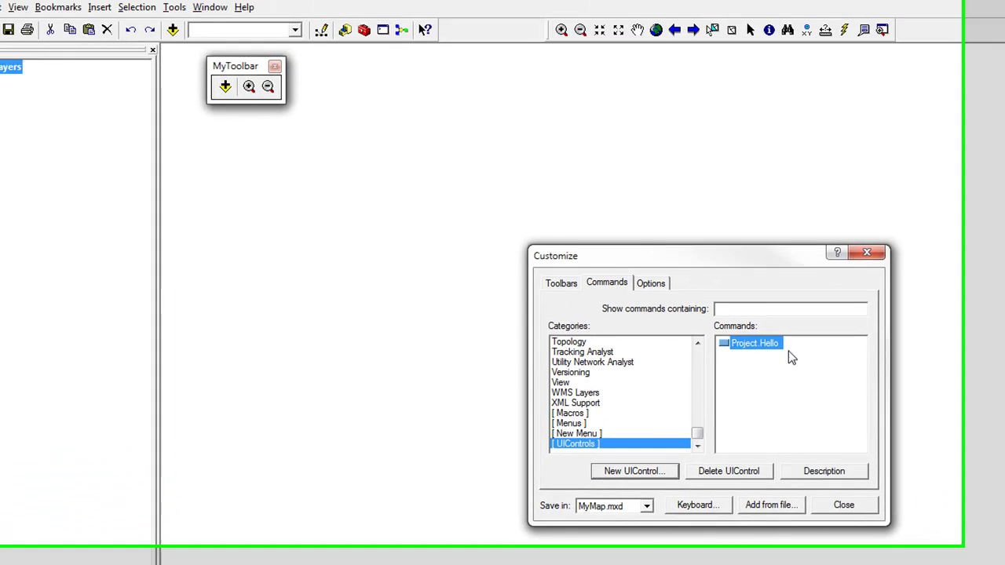
pyautogui.moveTo(732, 346); pyautogui.dragTo(284, 93)
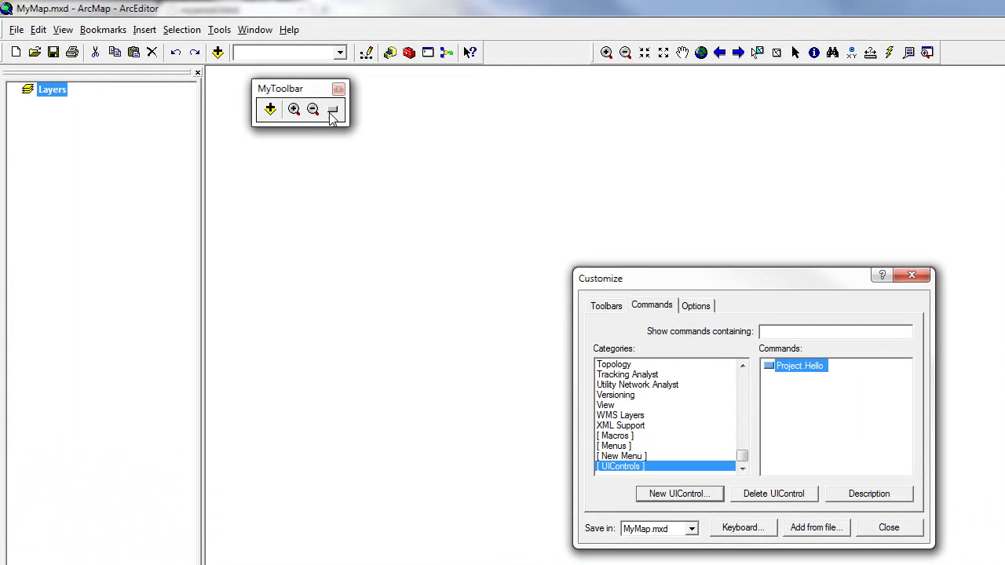
# - Set the Hello button's image on MyToolbar to the yellow smiley icon
pyautogui.rightClick(332, 112)
pyautogui.moveTo(369, 179)
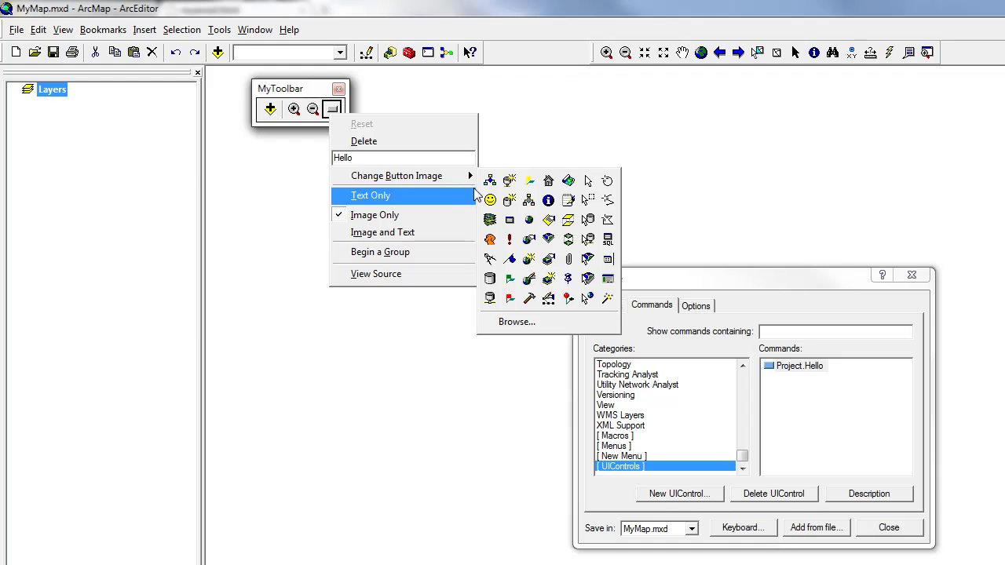
pyautogui.click(491, 200)
pyautogui.rightClick(332, 113)
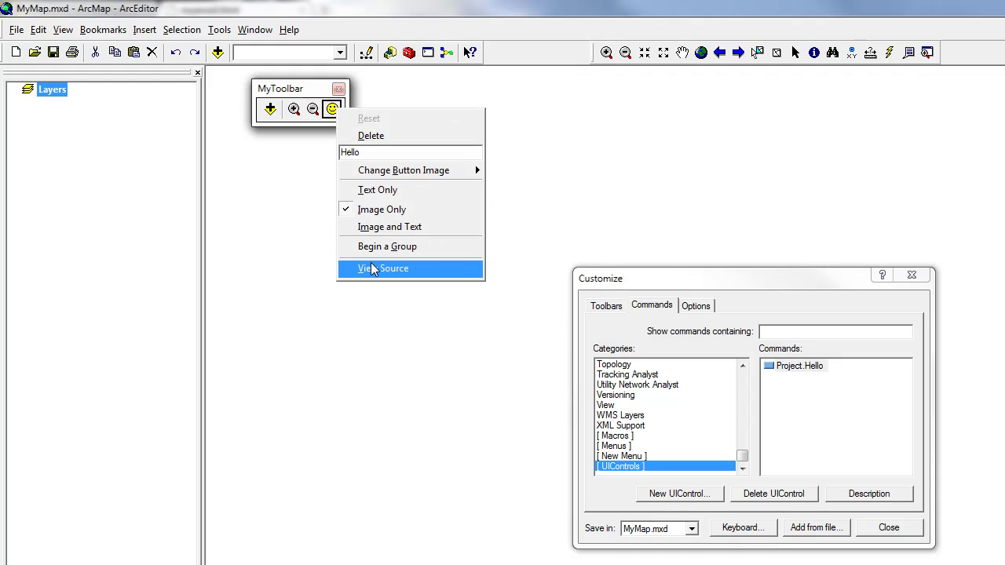
# - Open the Hello button's source and add MsgBox "Hello, World!" inside Hello_Click
pyautogui.click(370, 267)
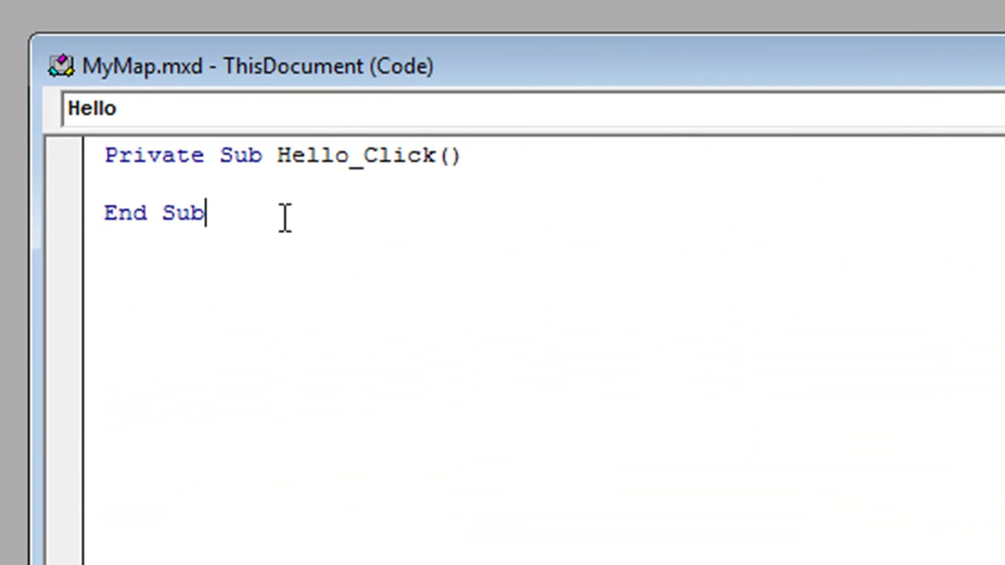
pyautogui.moveTo(222, 110); pyautogui.dragTo(169, 91)
pyautogui.moveTo(101, 148); pyautogui.dragTo(303, 157)
pyautogui.click(292, 188)
pyautogui.write('Ms')
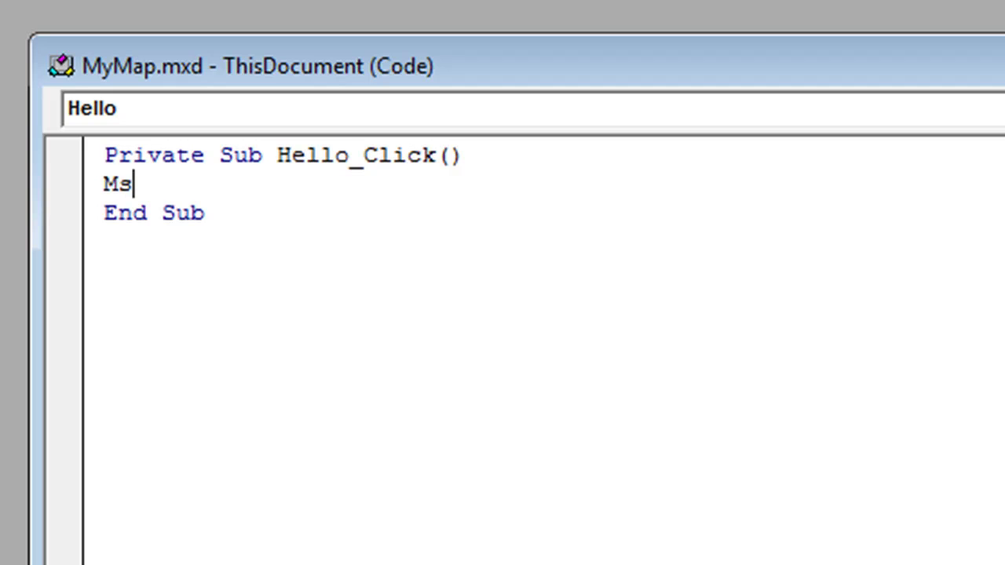
pyautogui.write('gBox "Hello, ')
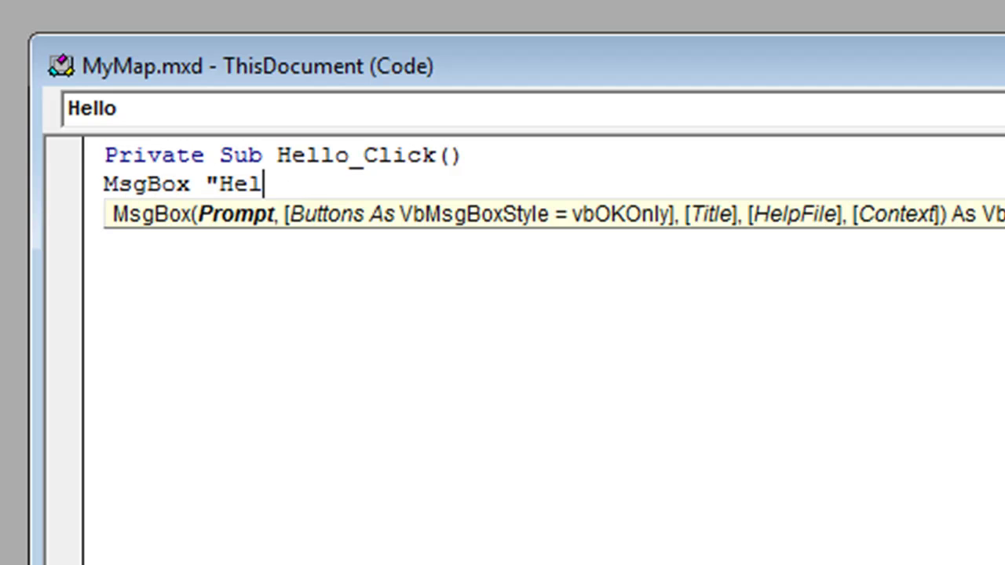
pyautogui.write('World!"')
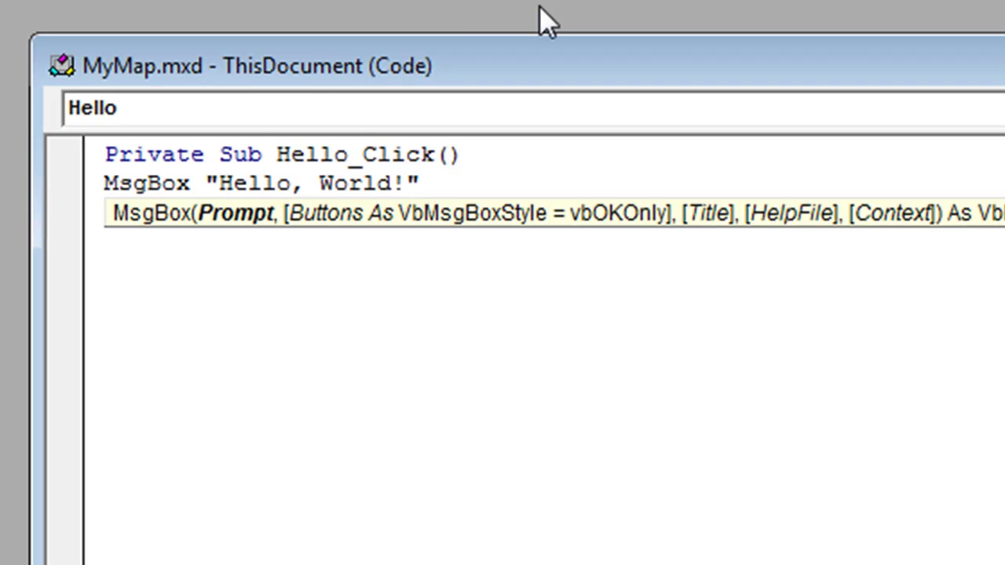
pyautogui.press('Escape')
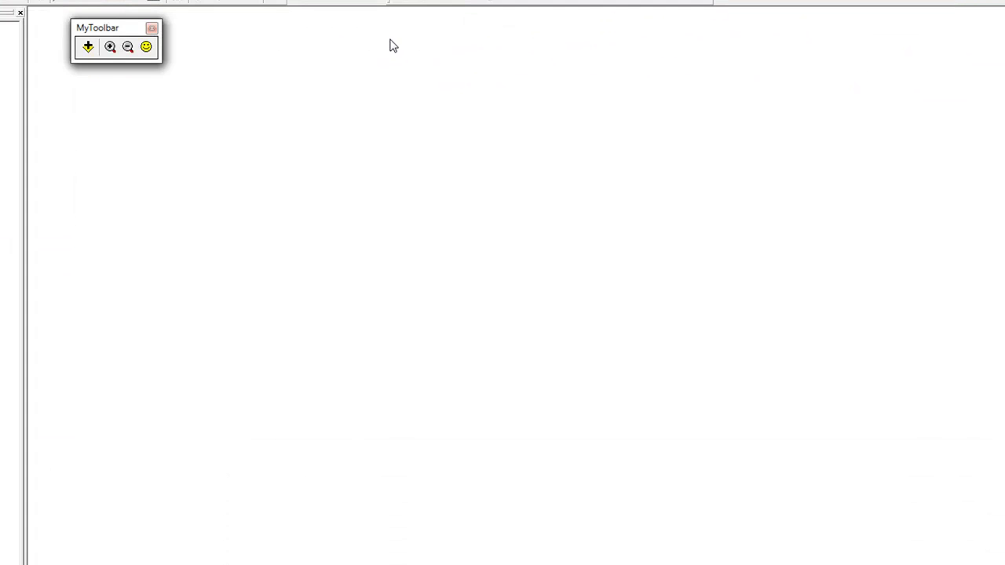
pyautogui.click(147, 47)
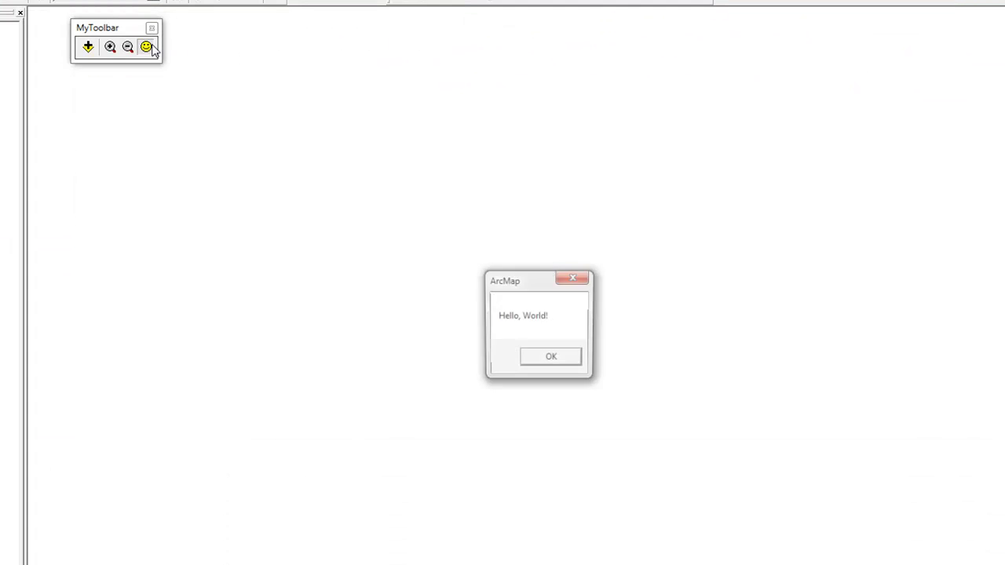
pyautogui.click(550, 361)
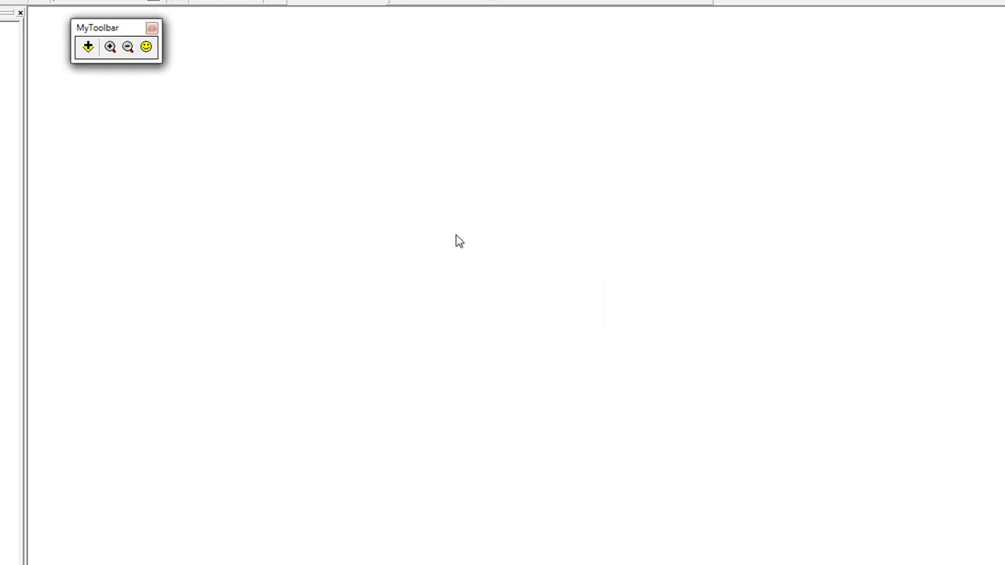